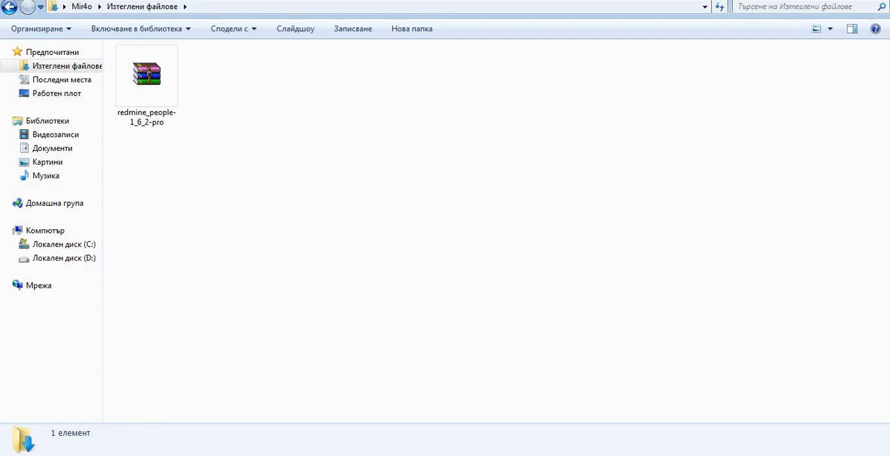
Switch to Chrome and open the redmineup.com website.
{"action": "left_click", "coordinate": [96, 455]}
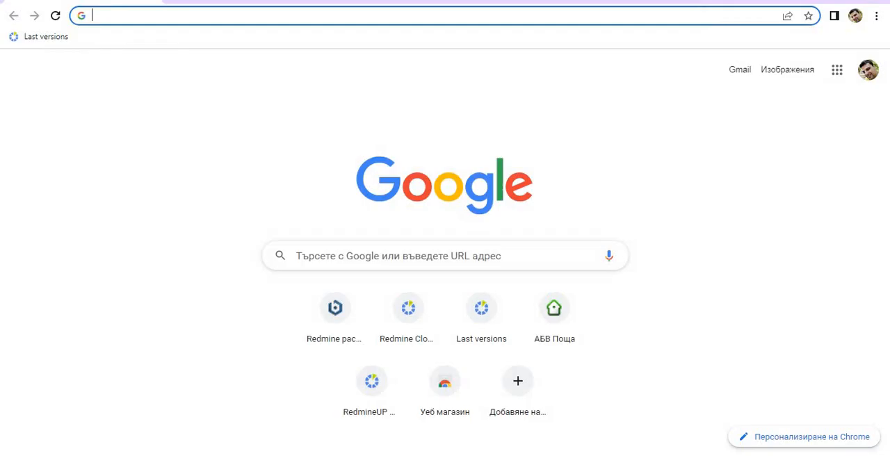
{"action": "left_click", "coordinate": [191, 20]}
{"action": "type", "text": "red"}
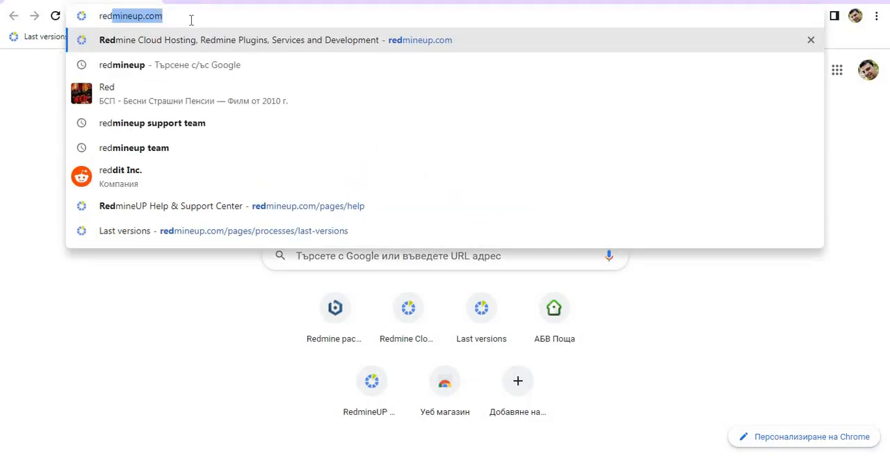
{"action": "key", "text": "Return"}
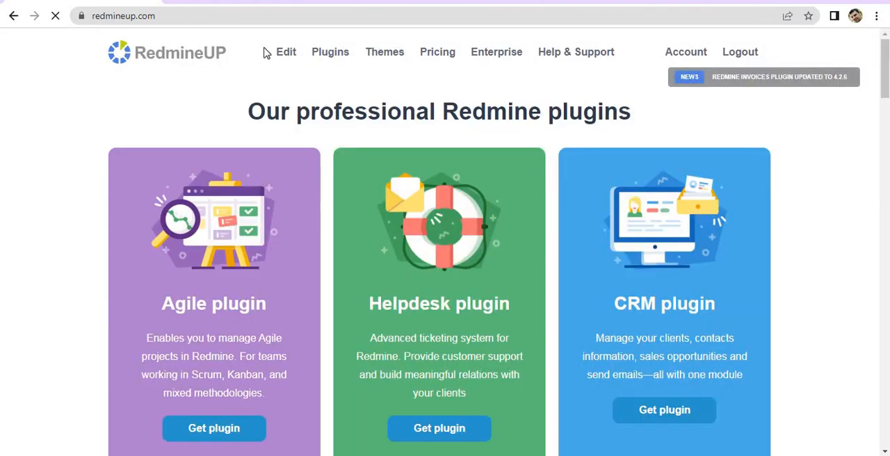
Find the People plugin in the RedmineUP plugin catalogue by searching for "peop" and open its product page.
{"action": "left_click", "coordinate": [322, 59]}
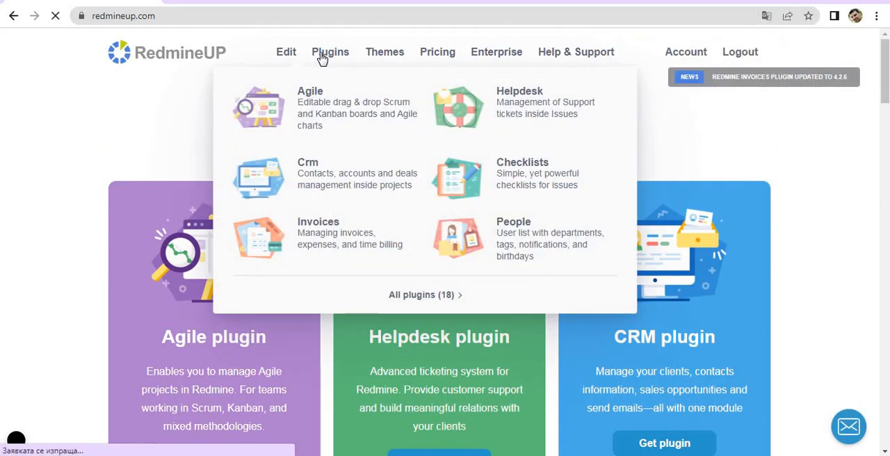
{"action": "key", "text": "ctrl+f"}
{"action": "type", "text": "peop"}
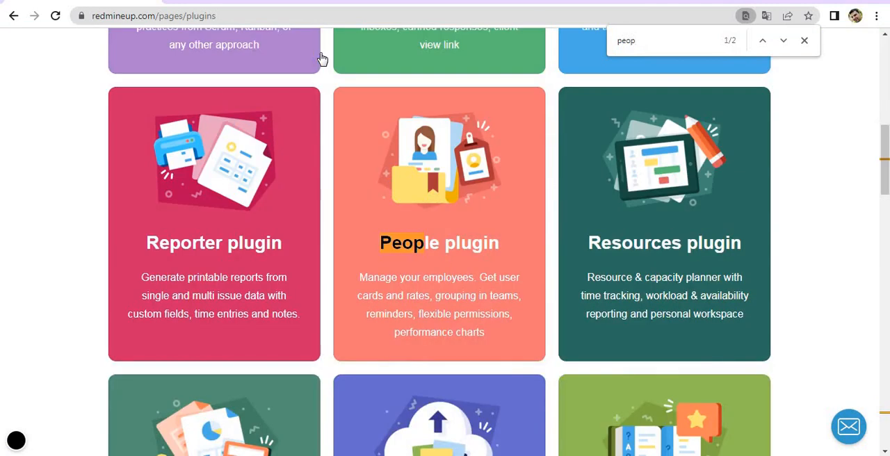
{"action": "left_click", "coordinate": [420, 157]}
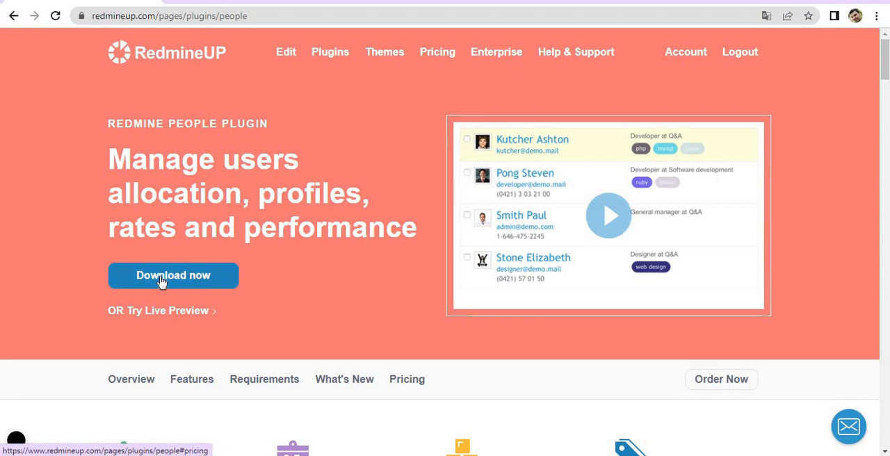
Check the download form for the free Light version in the People plugin's pricing, and open the support request form.
{"action": "left_click", "coordinate": [161, 281]}
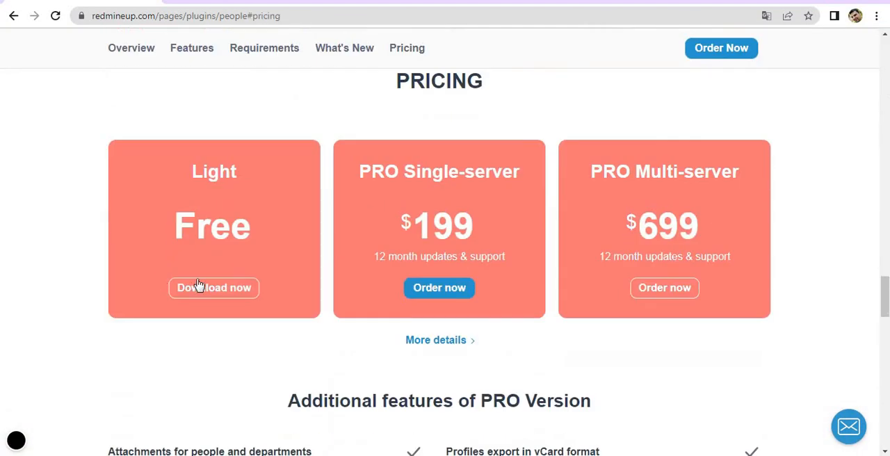
{"action": "left_click", "coordinate": [200, 286]}
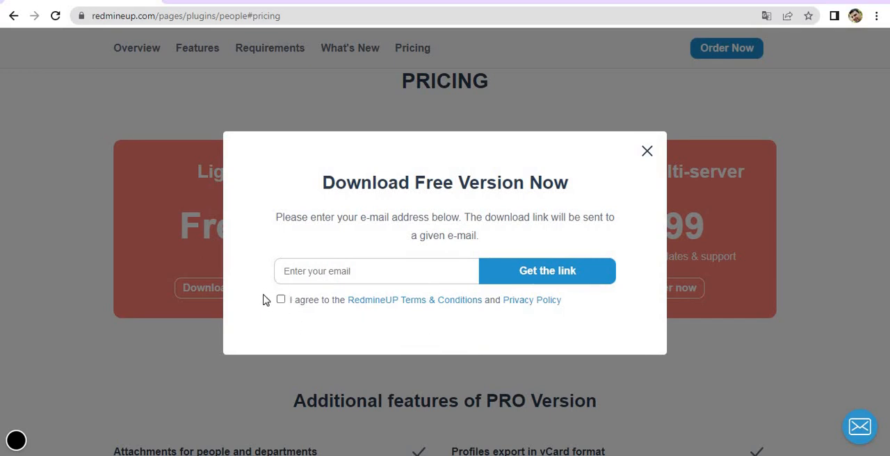
{"action": "left_click", "coordinate": [647, 152]}
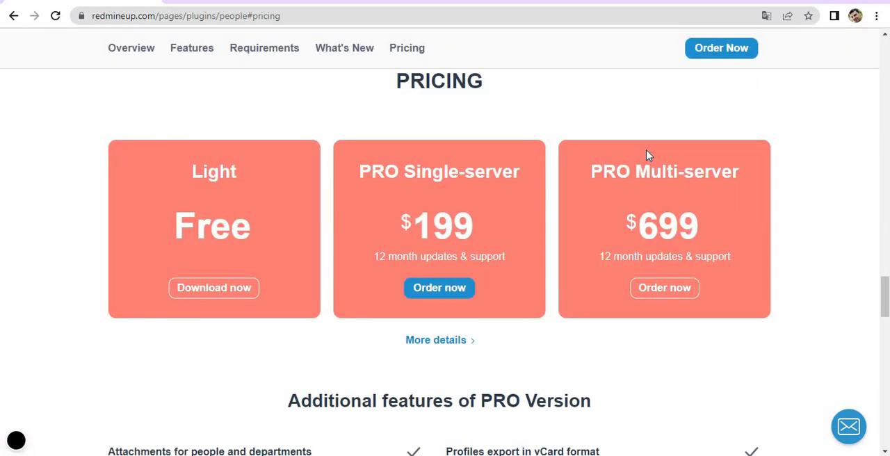
{"action": "left_click", "coordinate": [849, 433]}
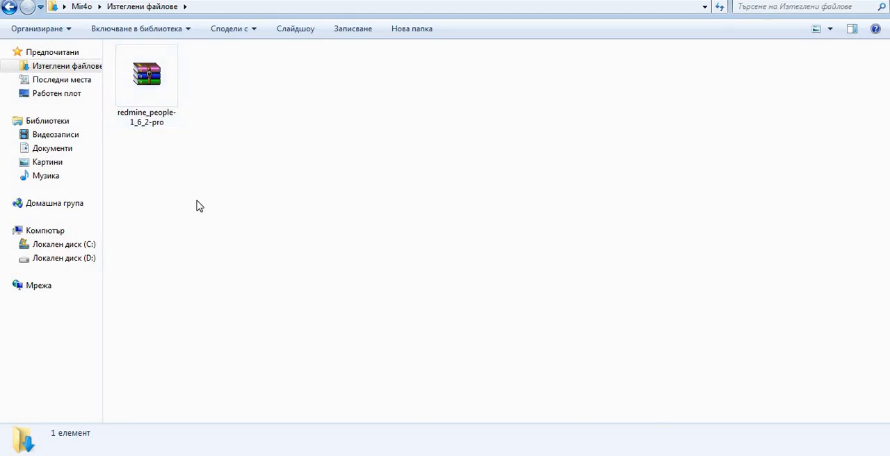
Launch manager-windows from C:\Bitnami\redmine-5.0.2-1 in Windows Explorer and start all the Redmine servers.
{"action": "left_click", "coordinate": [69, 245]}
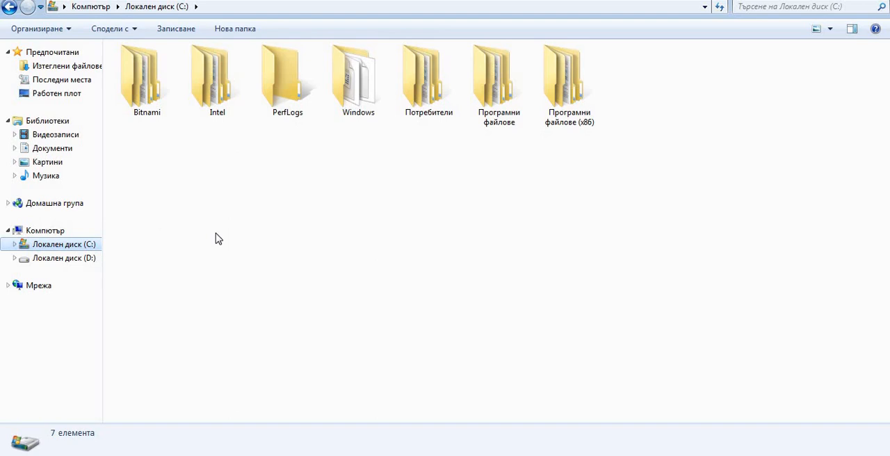
{"action": "double_click", "coordinate": [147, 103]}
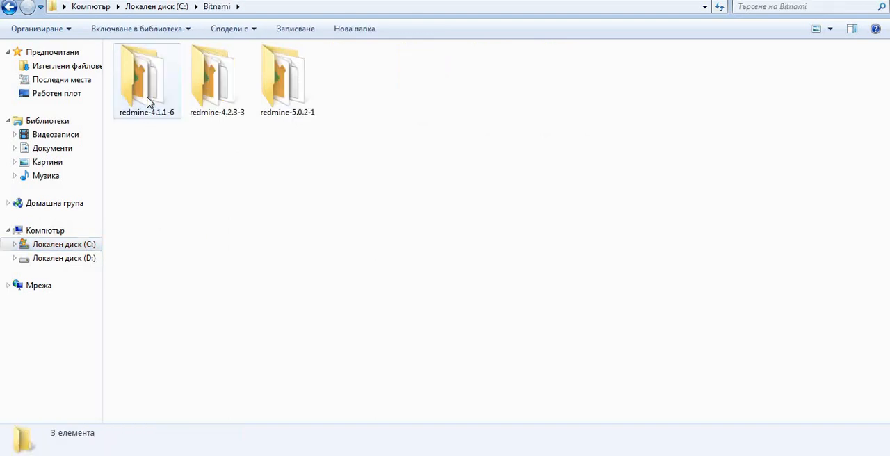
{"action": "double_click", "coordinate": [283, 98]}
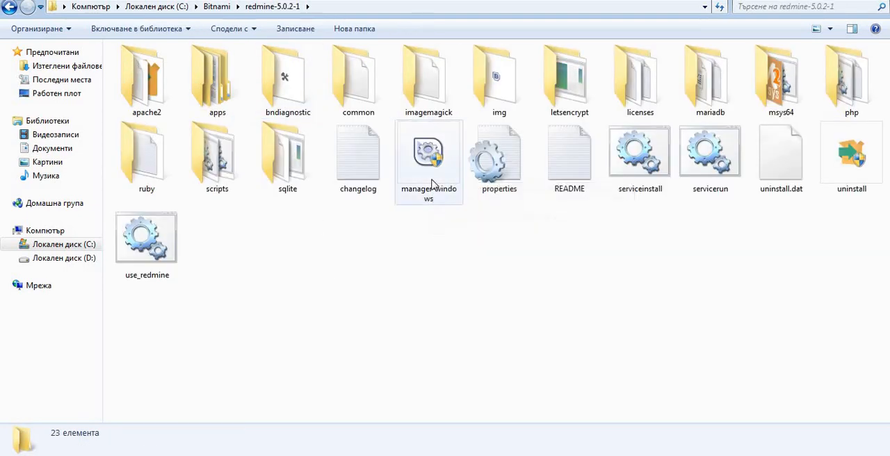
{"action": "left_click", "coordinate": [434, 176]}
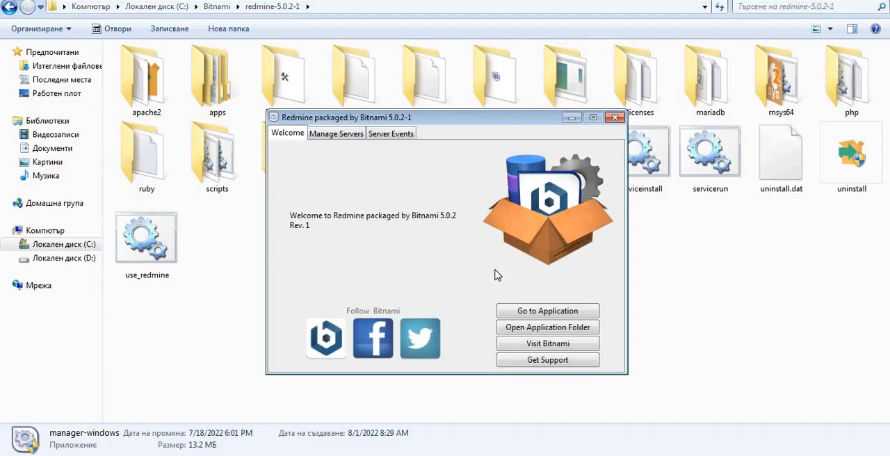
{"action": "left_click", "coordinate": [328, 134]}
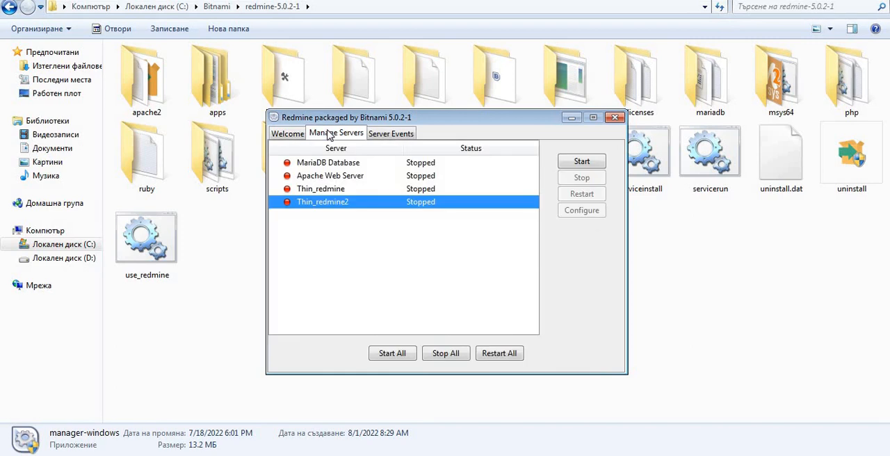
{"action": "left_click", "coordinate": [380, 354]}
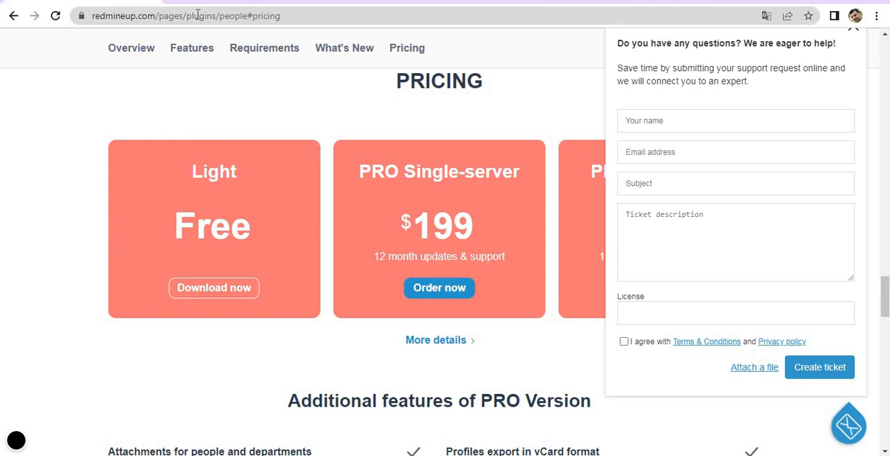
Open 127.0.0.1:82 in Chrome, access the Redmine application and reload its page until the site loads.
{"action": "left_click", "coordinate": [198, 17]}
{"action": "type", "text": "127"}
{"action": "key", "text": "Return"}
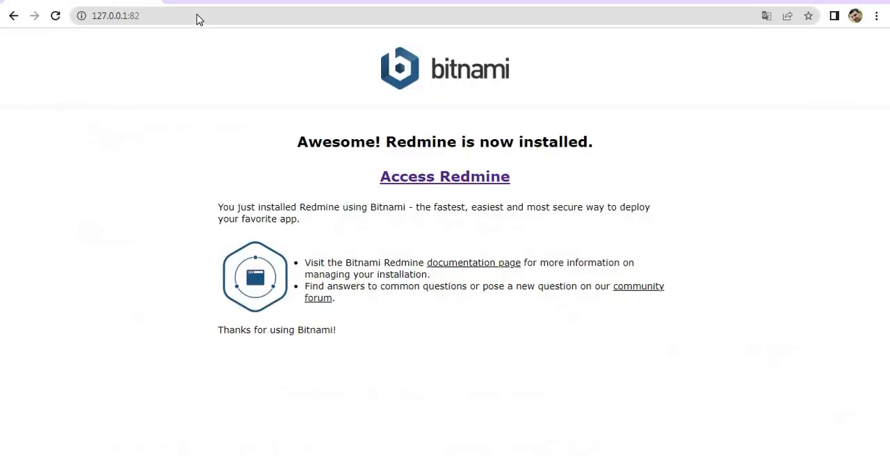
{"action": "left_click", "coordinate": [451, 174]}
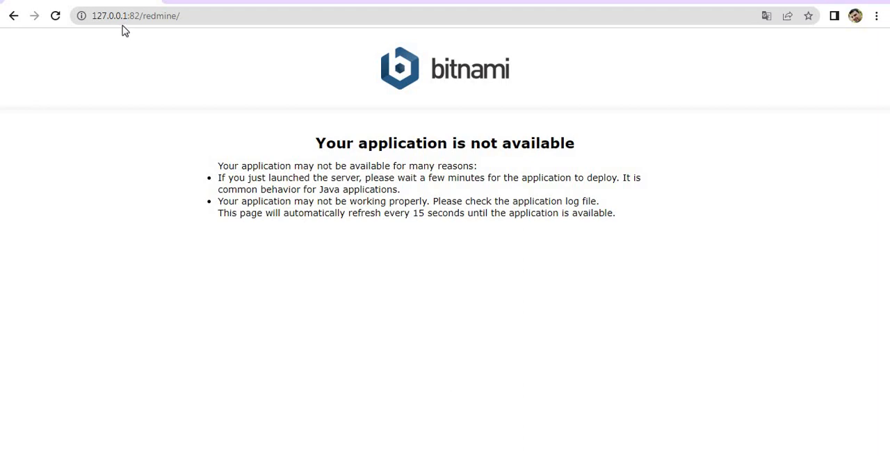
{"action": "left_click", "coordinate": [57, 21]}
{"action": "left_click", "coordinate": [55, 16]}
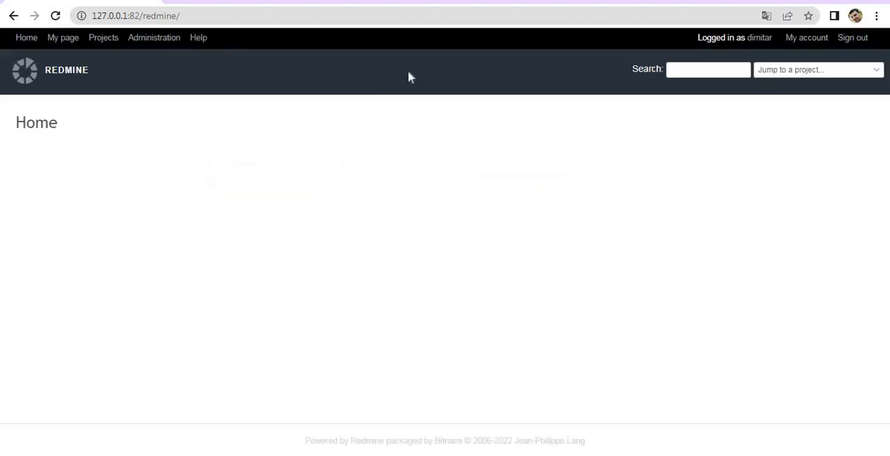
Examine the installed plugins and their versions in Redmine's administration information.
{"action": "left_click", "coordinate": [145, 40]}
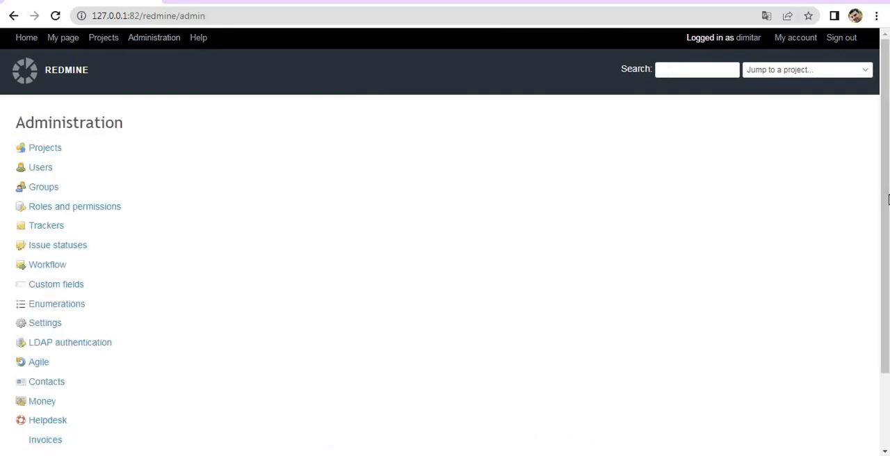
{"action": "scroll", "coordinate": [885, 200], "scroll_direction": "down", "scroll_amount": 2}
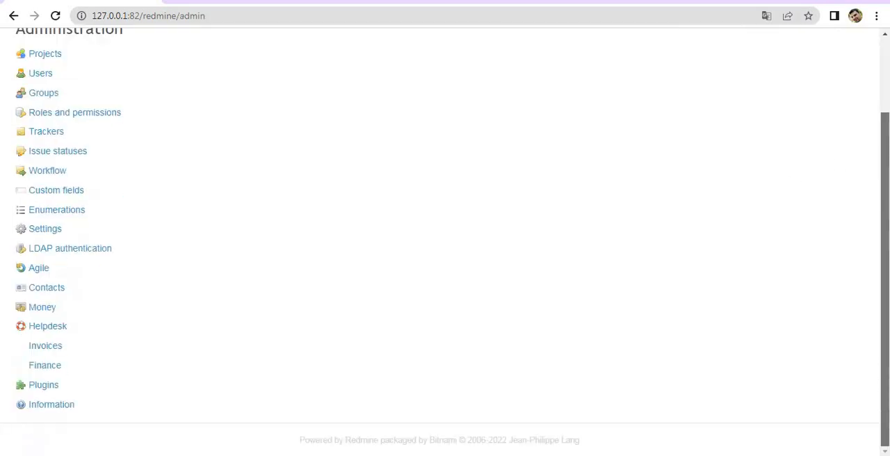
{"action": "left_click", "coordinate": [60, 405]}
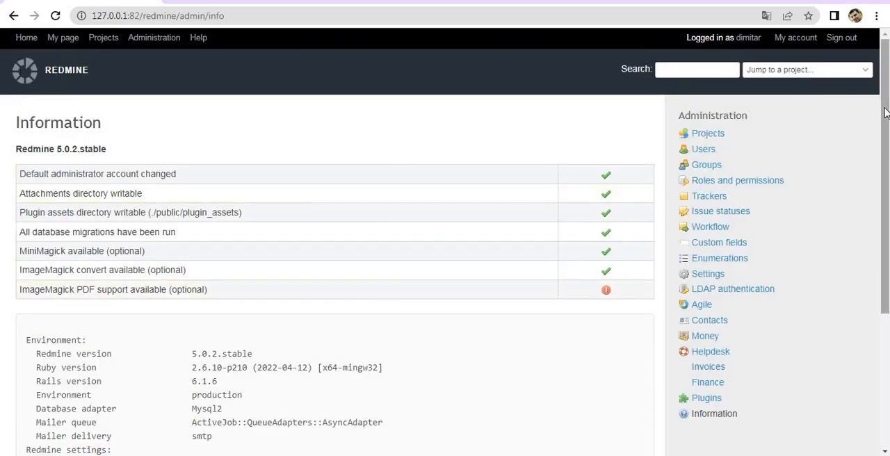
{"action": "scroll", "coordinate": [885, 113], "scroll_direction": "down", "scroll_amount": 1}
{"action": "scroll", "coordinate": [536, 254], "scroll_direction": "down", "scroll_amount": 3}
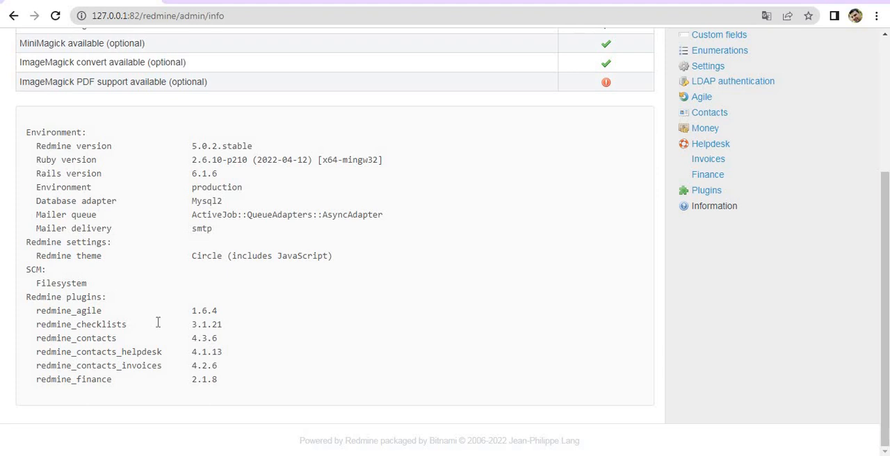
{"action": "double_click", "coordinate": [75, 394]}
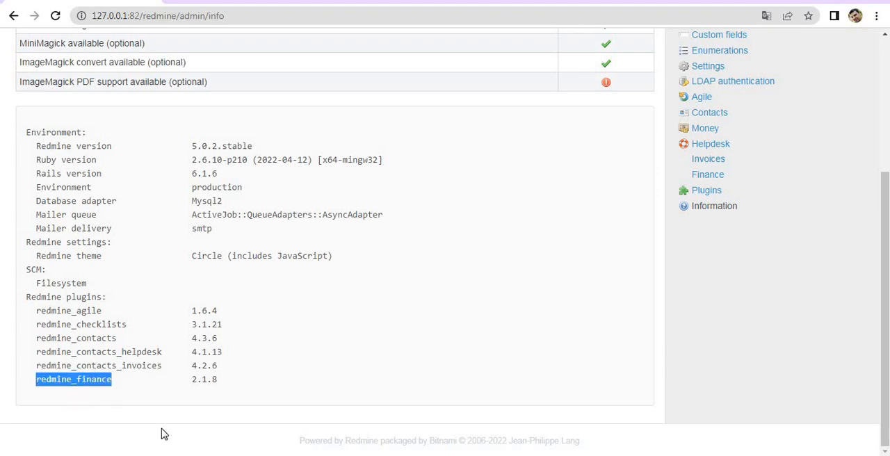
{"action": "left_click", "coordinate": [205, 394]}
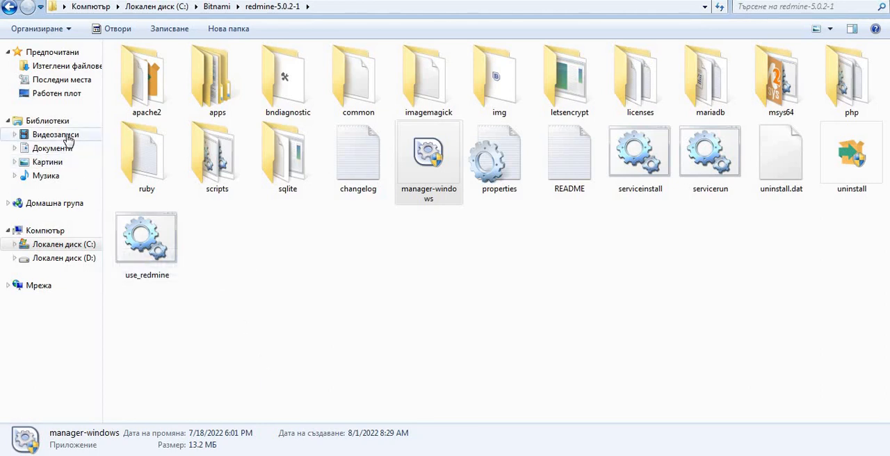
Extract the redmine_people-1_6_2-pro archive into the current downloads folder and check the contents of the extracted redmine_people folder.
{"action": "left_click", "coordinate": [81, 69]}
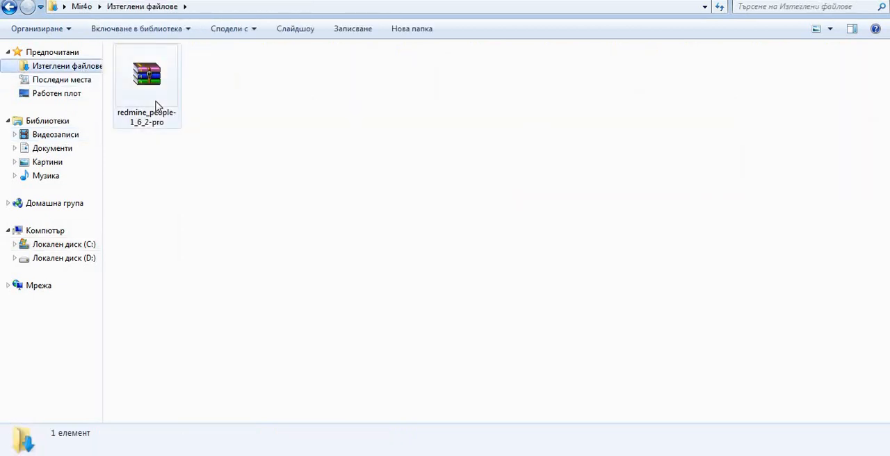
{"action": "left_click", "coordinate": [155, 108]}
{"action": "right_click", "coordinate": [156, 106]}
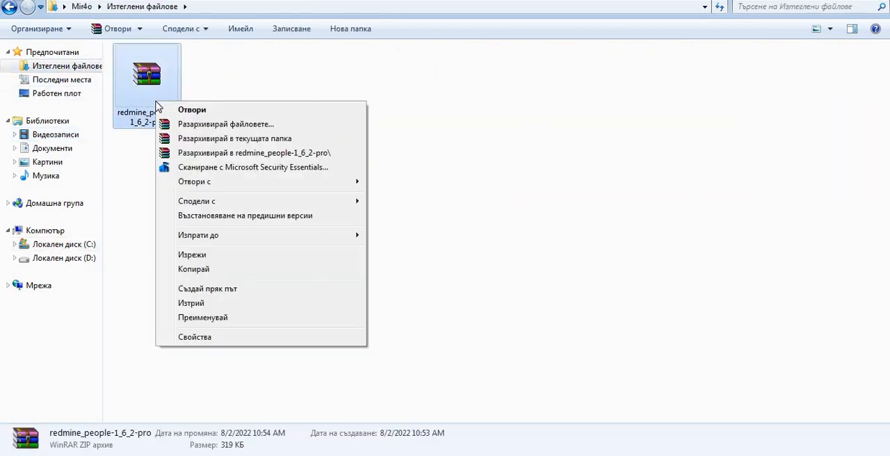
{"action": "left_click", "coordinate": [209, 138]}
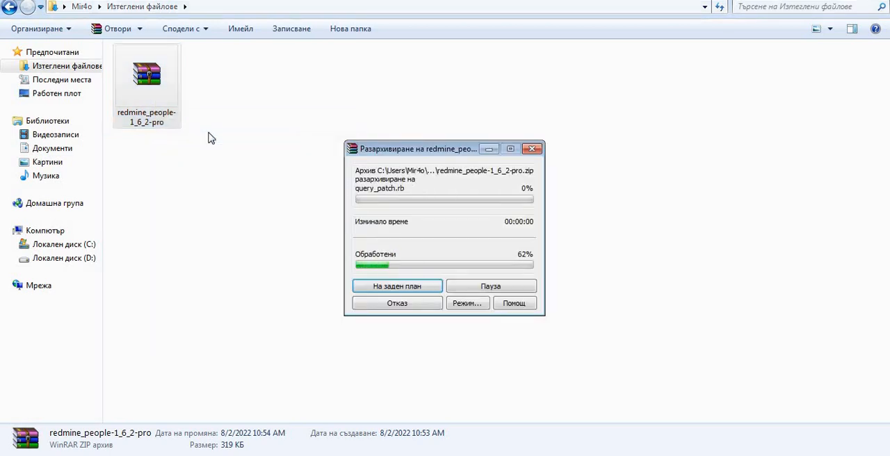
{"action": "double_click", "coordinate": [156, 99]}
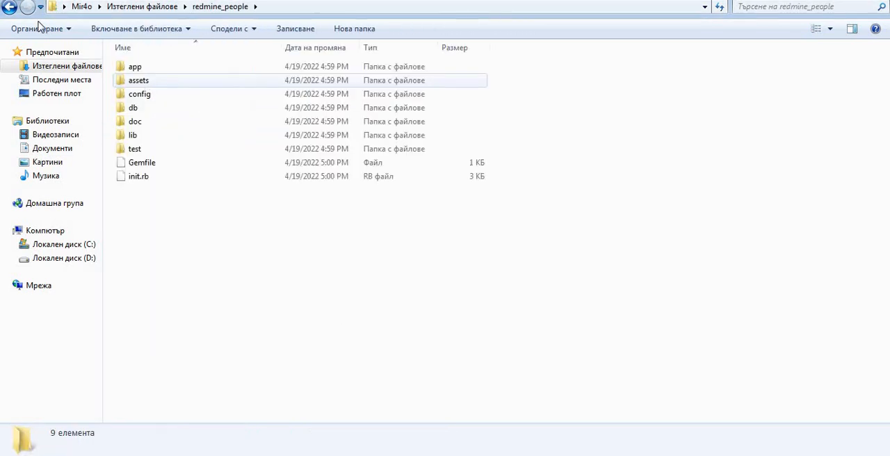
{"action": "left_click", "coordinate": [8, 7]}
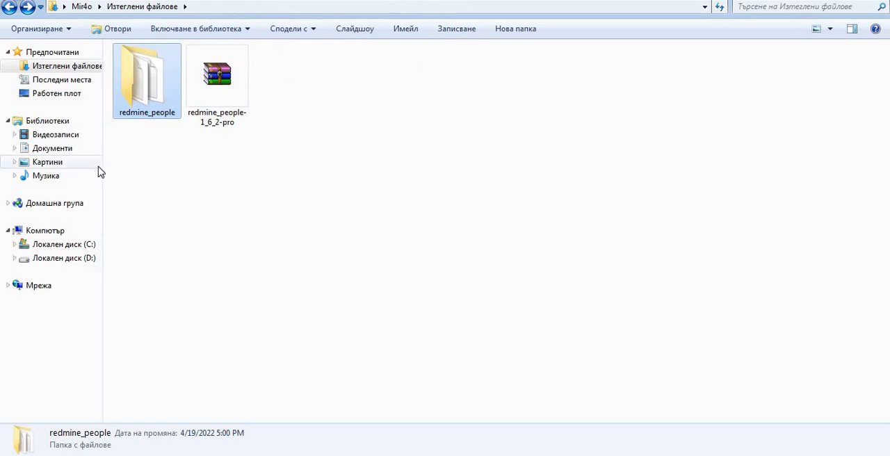
Paste the copied redmine_people folder into C:\Bitnami\redmine-5.0.2-1\apps\redmine\htdocs\plugins.
{"action": "left_click", "coordinate": [46, 230]}
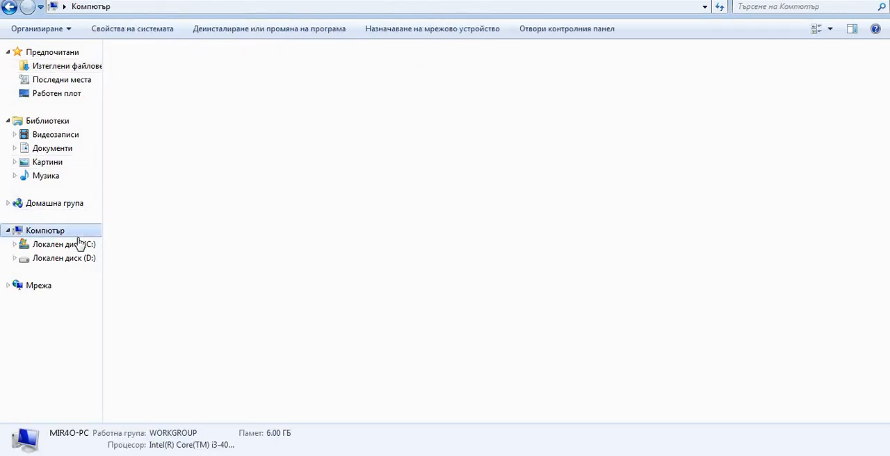
{"action": "left_click", "coordinate": [61, 244]}
{"action": "double_click", "coordinate": [161, 87]}
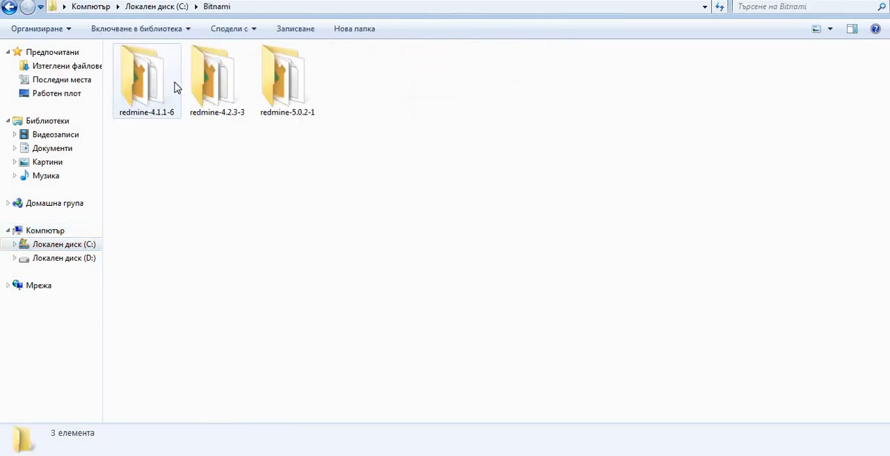
{"action": "double_click", "coordinate": [298, 103]}
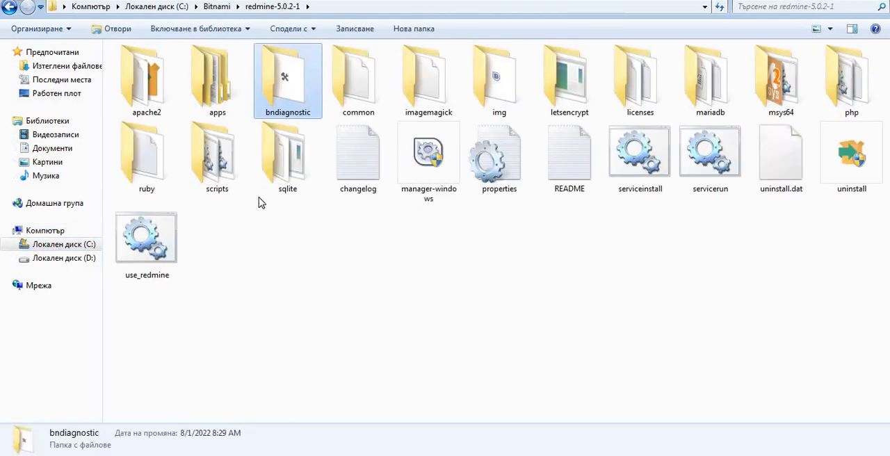
{"action": "double_click", "coordinate": [223, 94]}
{"action": "double_click", "coordinate": [224, 94]}
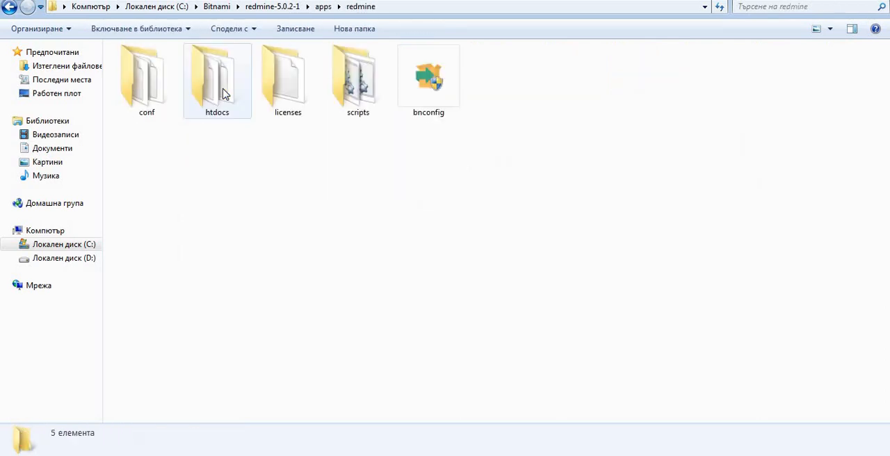
{"action": "double_click", "coordinate": [224, 94]}
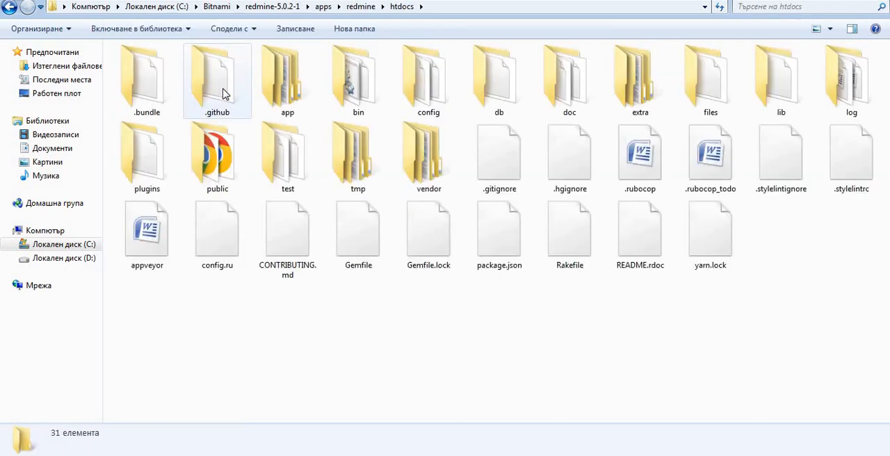
{"action": "double_click", "coordinate": [171, 153]}
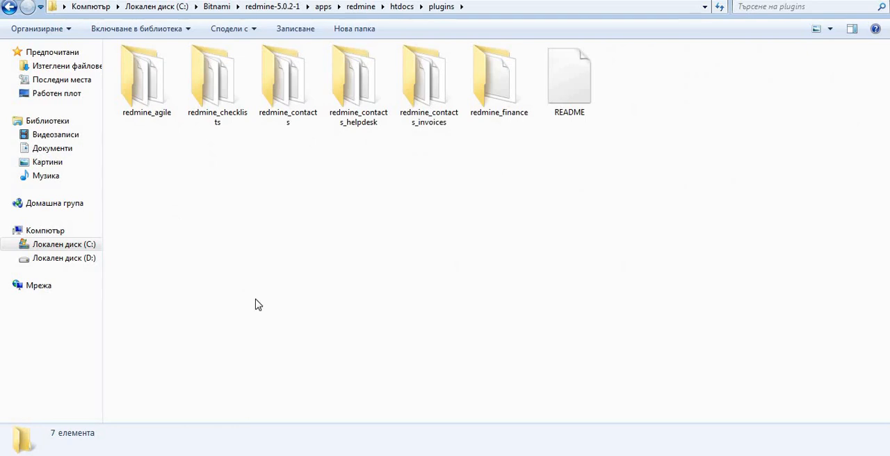
{"action": "key", "text": "ctrl+v"}
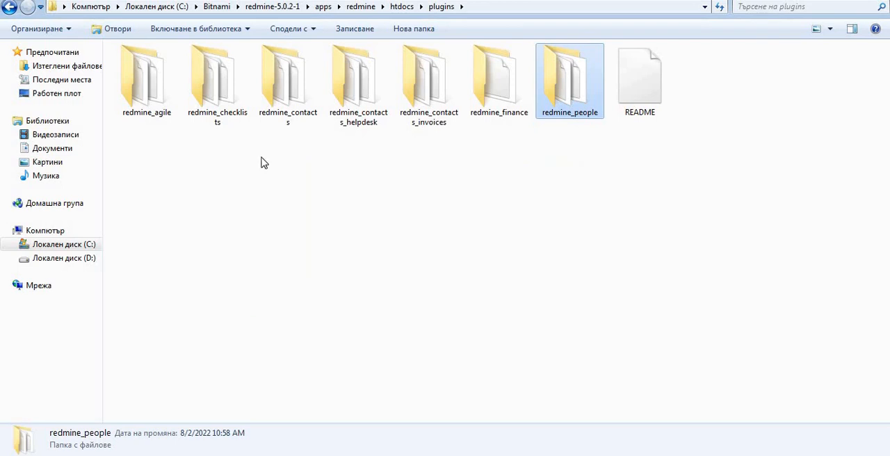
Launch use_redmine from the redmine-5.0.2-1 folder and change the console's directory to apps\redmine\htdocs.
{"action": "left_click", "coordinate": [275, 6]}
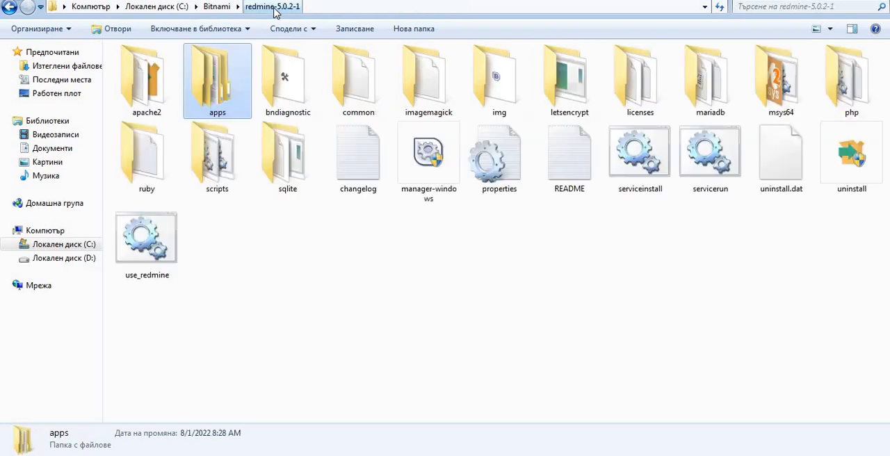
{"action": "double_click", "coordinate": [134, 252]}
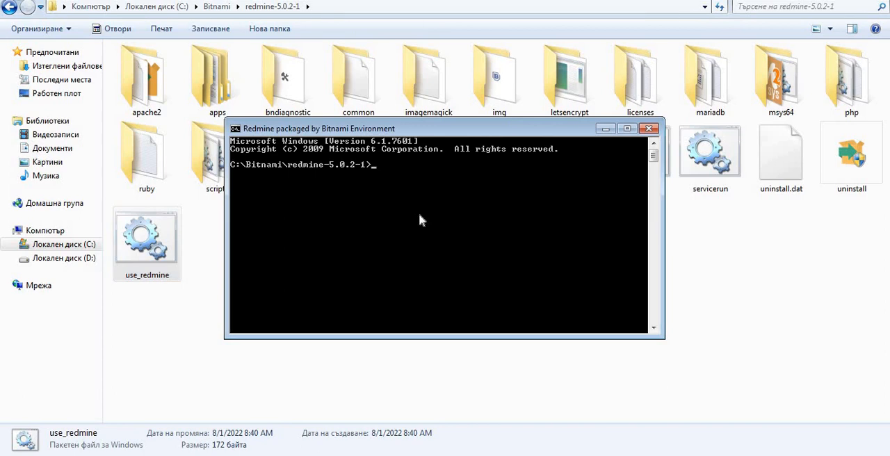
{"action": "type", "text": "cd"}
{"action": "type", "text": "apps\\r\redmine\\htdocs"}
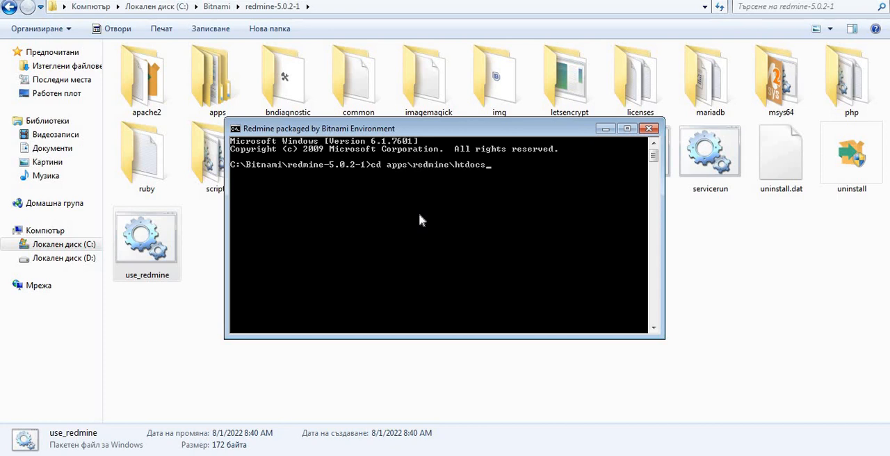
{"action": "key", "text": "Return"}
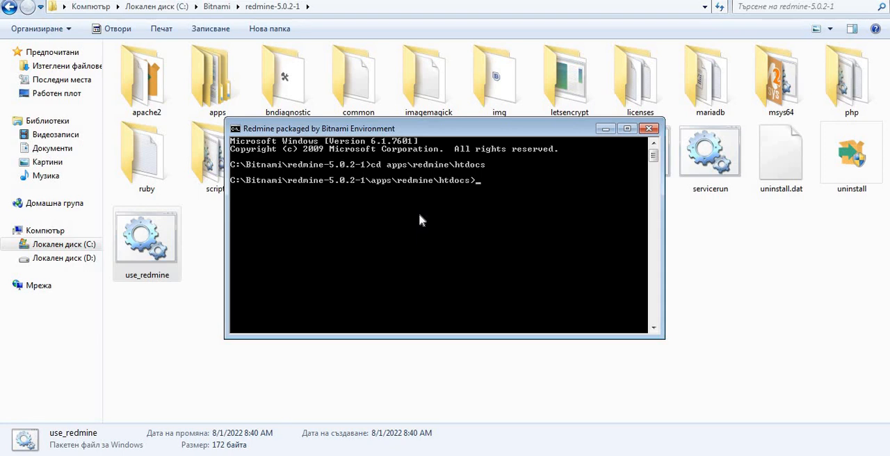
Install the required gems from the htdocs directory with the command bundle install.
{"action": "type", "text": "bundle install"}
{"action": "key", "text": "Return"}
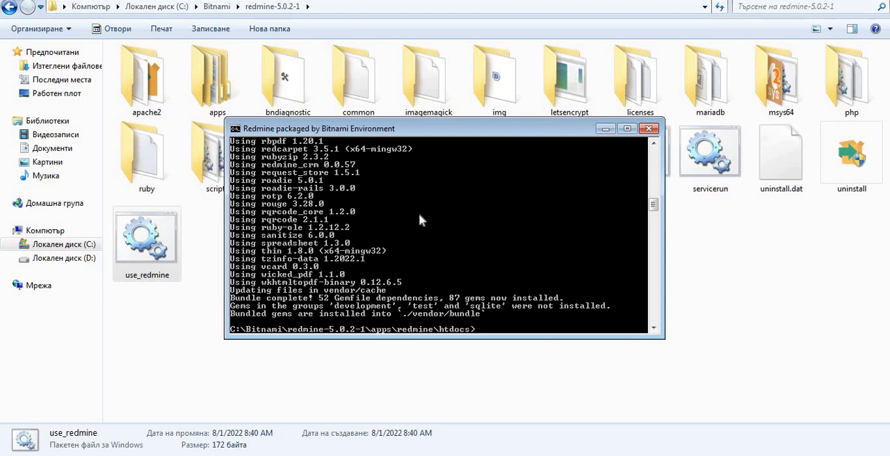
Migrate the Redmine plugins by running bundle exec rake redmine:plugins RAILS_ENV=production in the console.
{"action": "type", "text": "bundle exec rake redmine"}
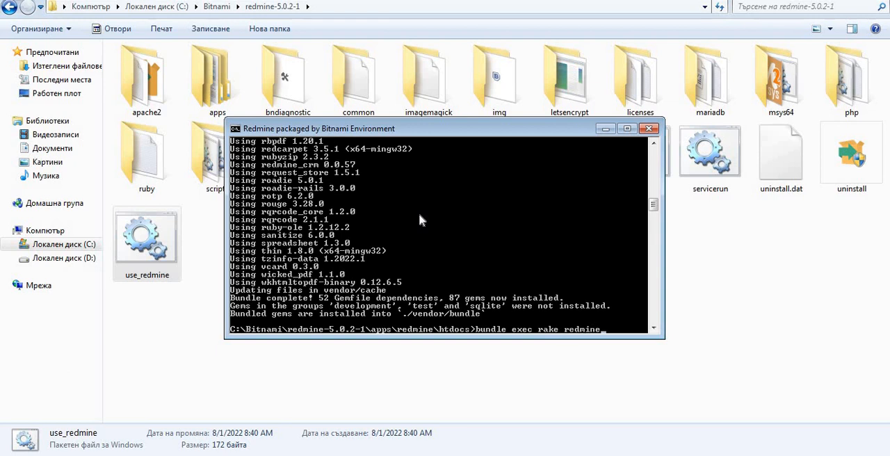
{"action": "type", "text": ":plugins"}
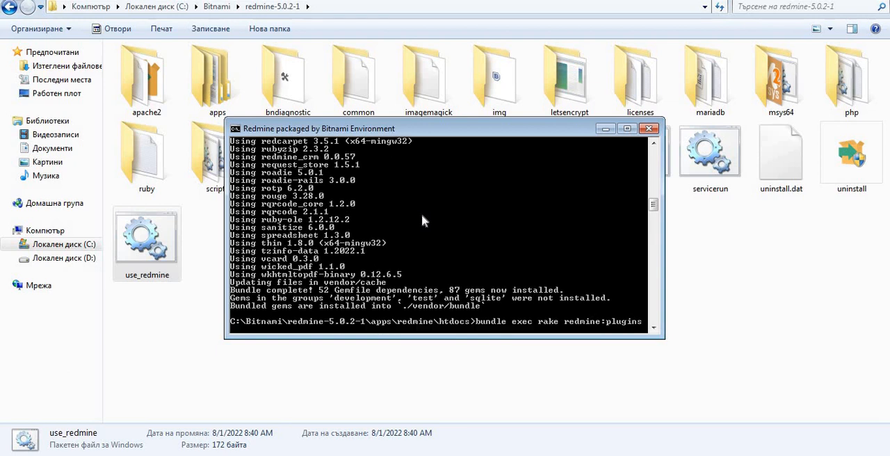
{"action": "type", "text": " RAILS_ENV=production"}
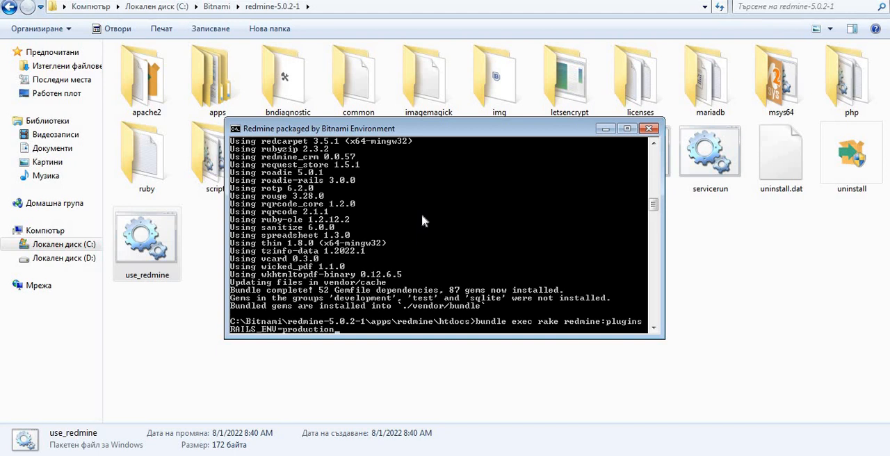
{"action": "key", "text": "Return"}
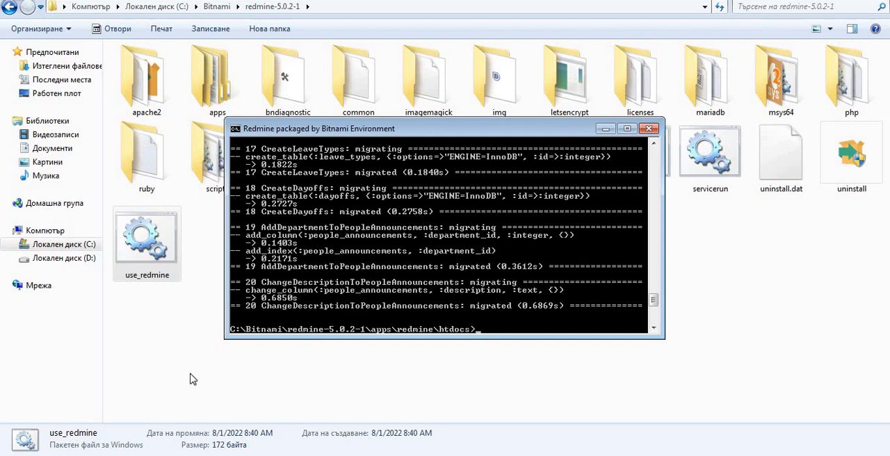
Switch to the Bitnami Redmine server manager and restart all the servers.
{"action": "left_click", "coordinate": [137, 453]}
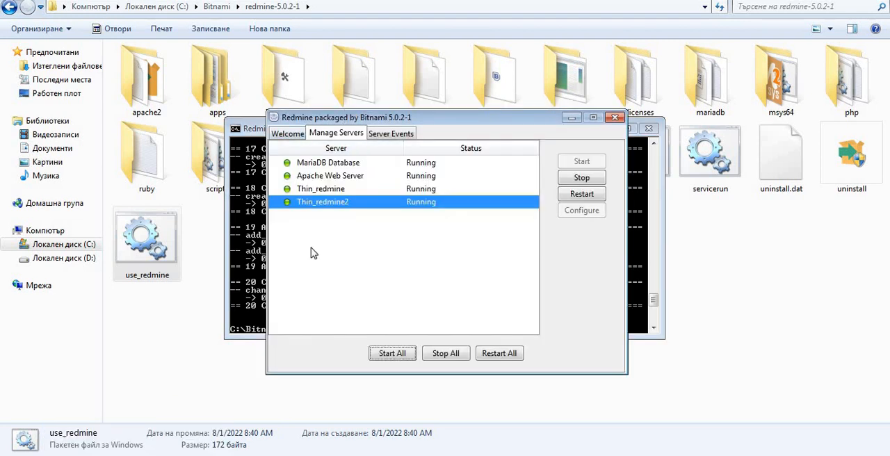
{"action": "left_click", "coordinate": [499, 353]}
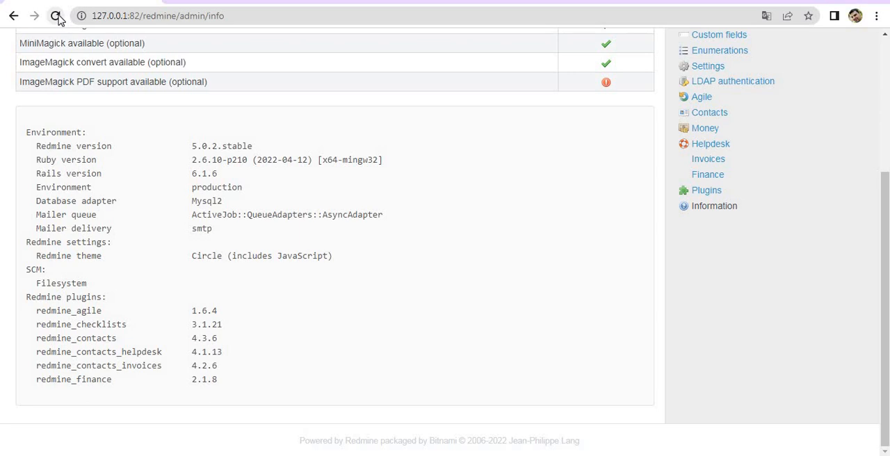
Reload Redmine's administration information page in Chrome until it loads and check the plugin list for the redmine_people entry.
{"action": "left_click", "coordinate": [57, 16]}
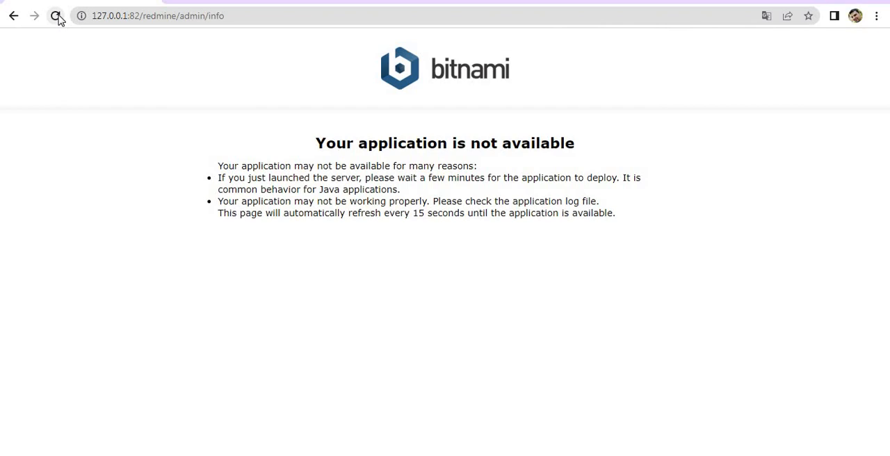
{"action": "left_click", "coordinate": [59, 18]}
{"action": "left_click", "coordinate": [58, 18]}
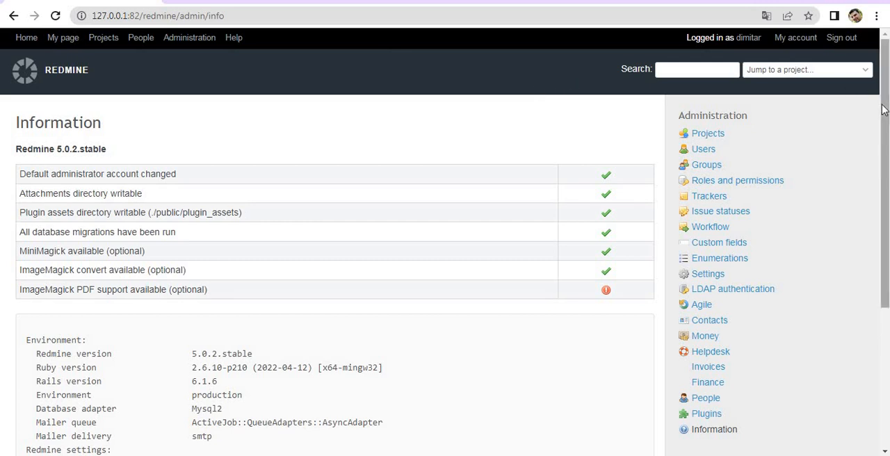
{"action": "left_click_drag", "start_coordinate": [884, 110], "coordinate": [884, 249]}
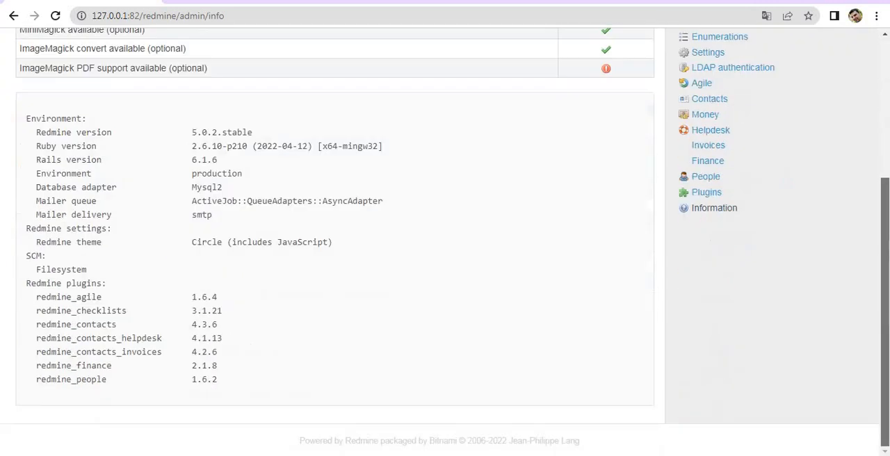
{"action": "triple_click", "coordinate": [98, 377]}
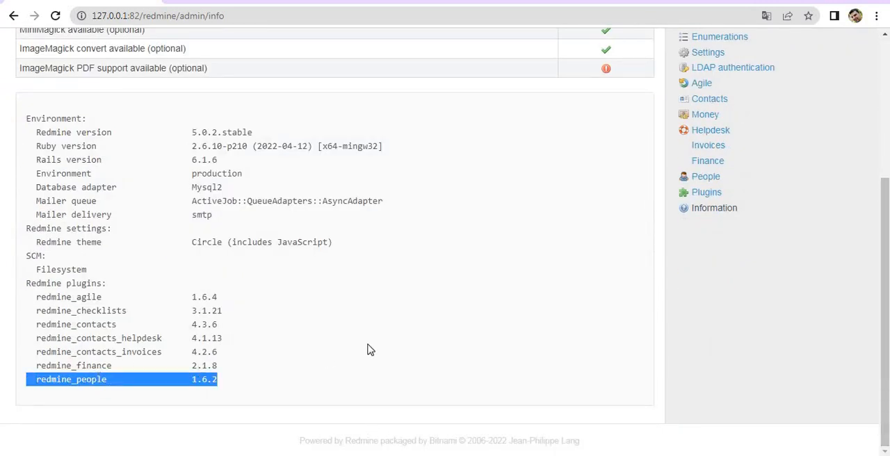